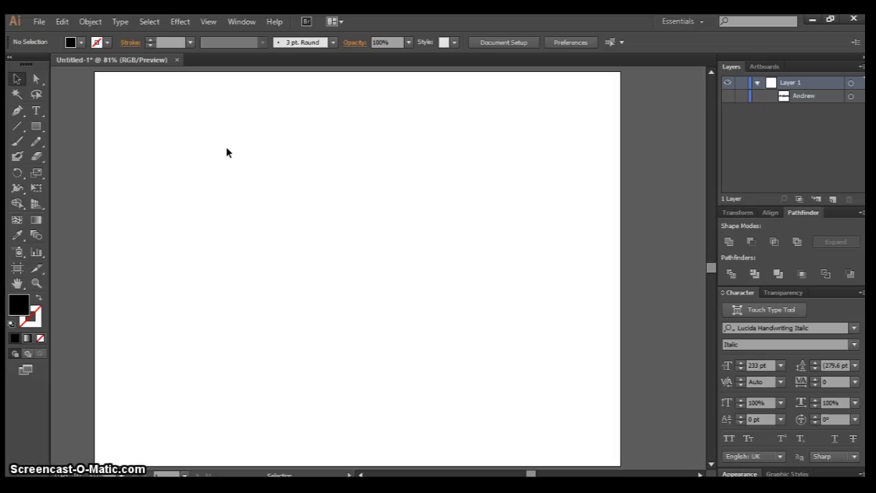
Step: Unhide the 212.35 pt Lucida Handwriting Italic 'Andrew' text and select it
{"action": "left_click", "coordinate": [478, 174]}
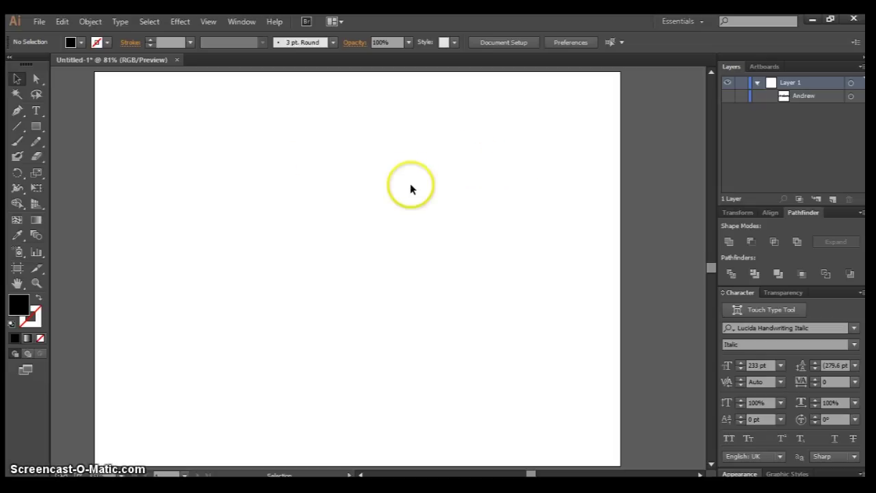
{"action": "left_click", "coordinate": [728, 96]}
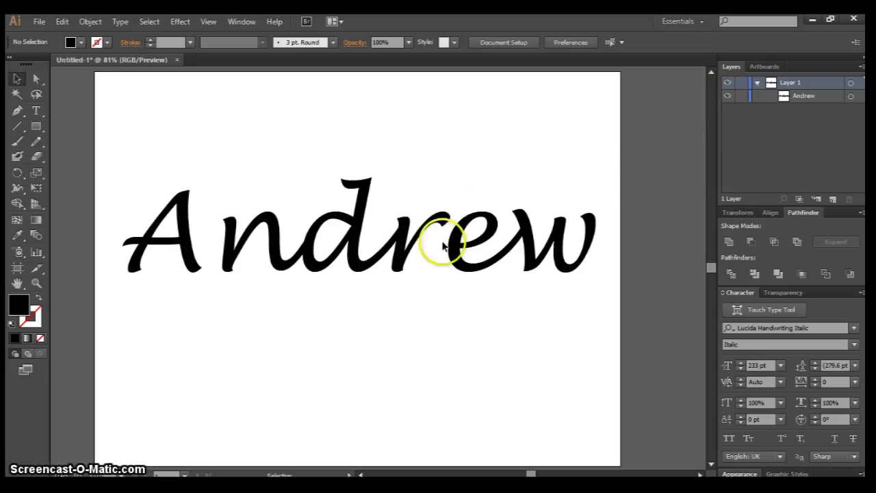
{"action": "left_click", "coordinate": [313, 246]}
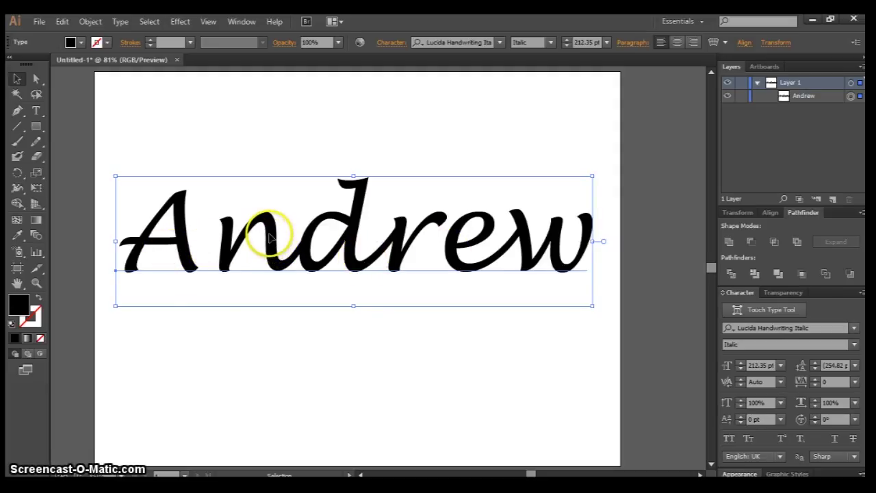
Step: Convert the selected 'Andrew' text to outlines with Create Outlines
{"action": "right_click", "coordinate": [271, 237]}
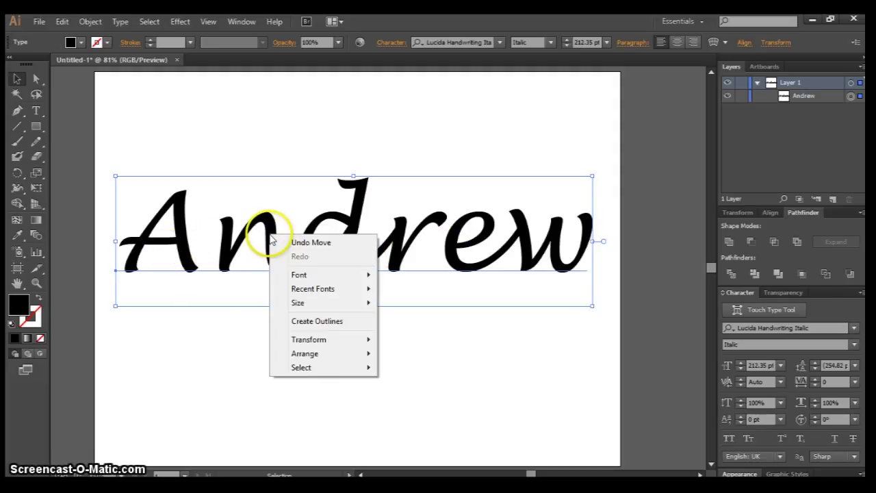
{"action": "left_click", "coordinate": [329, 326]}
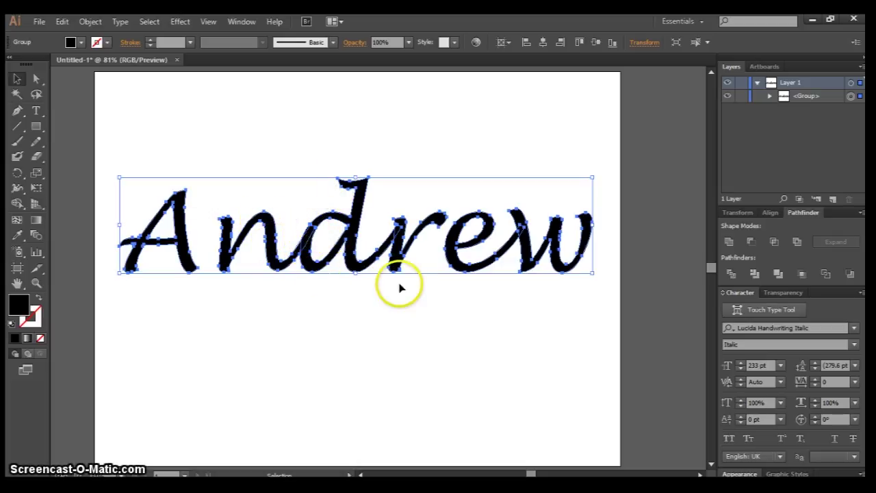
Step: Move the outlined letter A right so it touches the n
{"action": "left_click", "coordinate": [37, 80]}
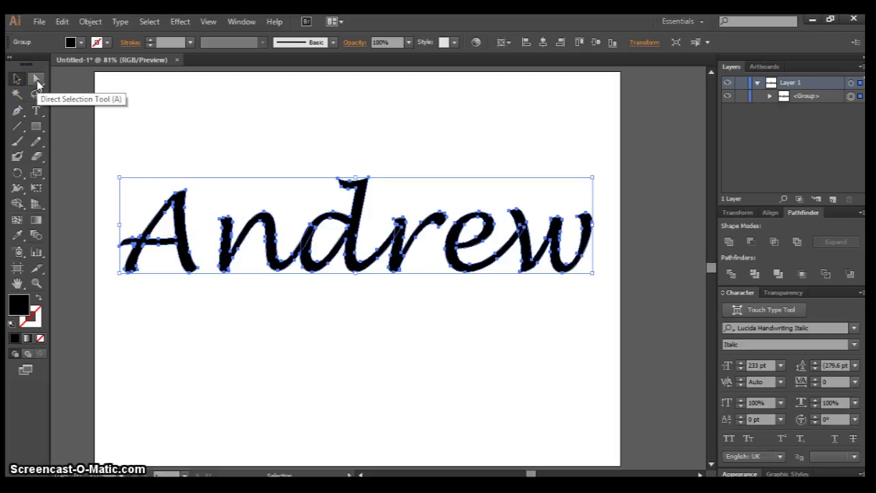
{"action": "left_click", "coordinate": [37, 82]}
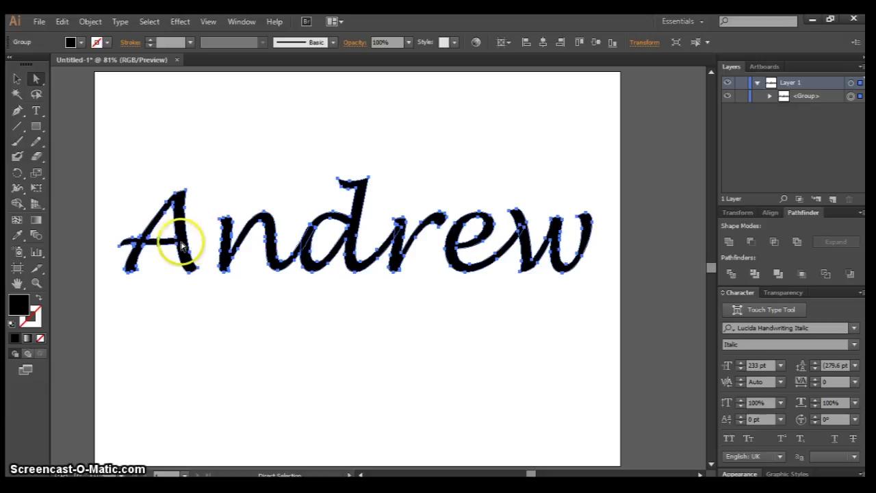
{"action": "left_click", "coordinate": [202, 135]}
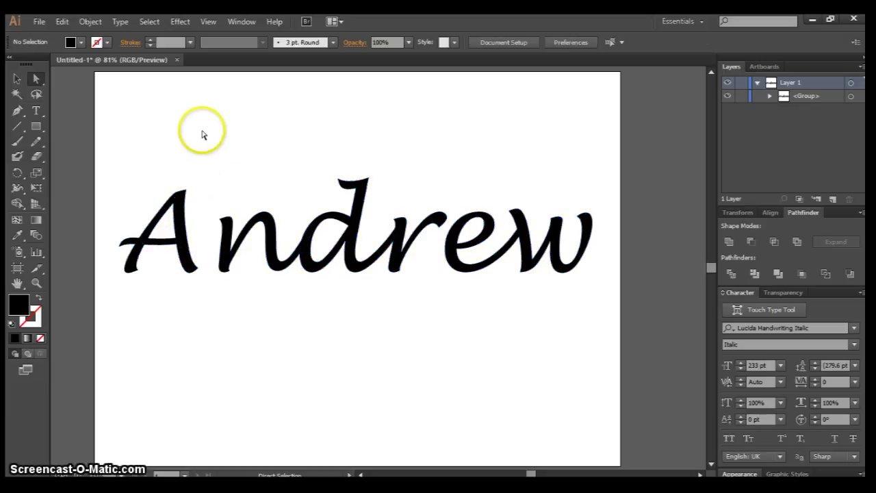
{"action": "left_click", "coordinate": [177, 205]}
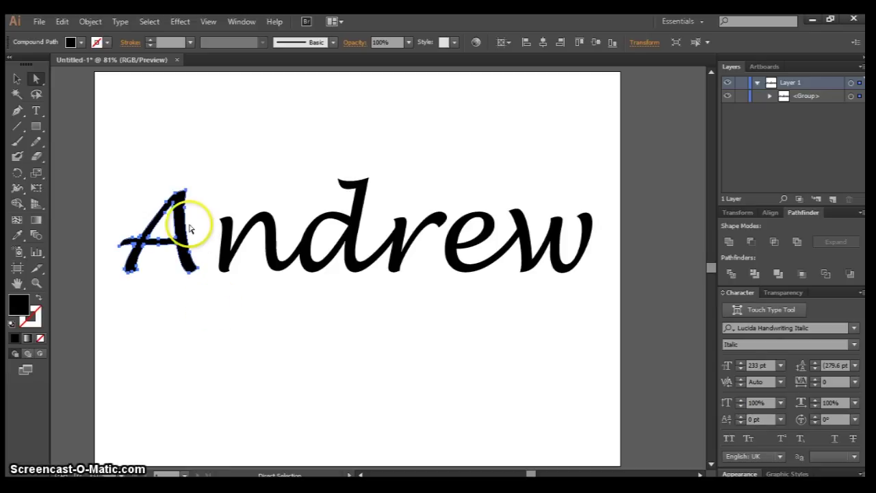
{"action": "left_click_drag", "start_coordinate": [189, 219], "coordinate": [210, 230]}
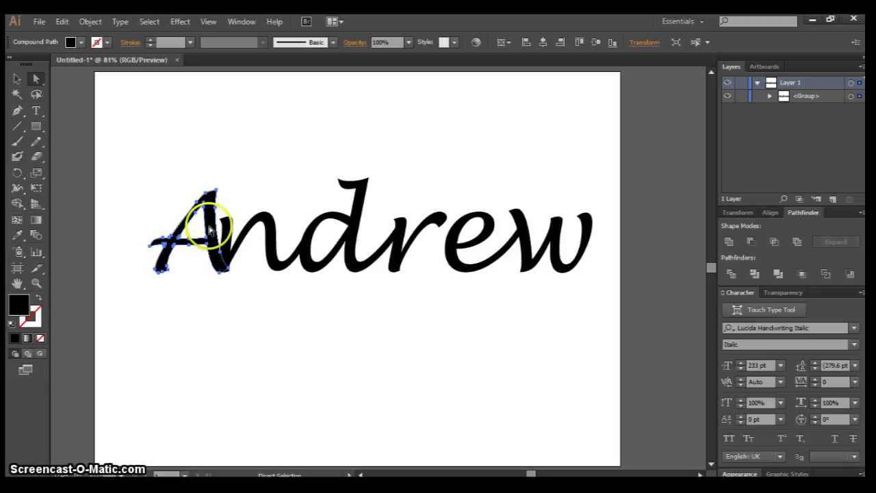
Step: Move the e and w left together so they touch the r
{"action": "left_click", "coordinate": [230, 172]}
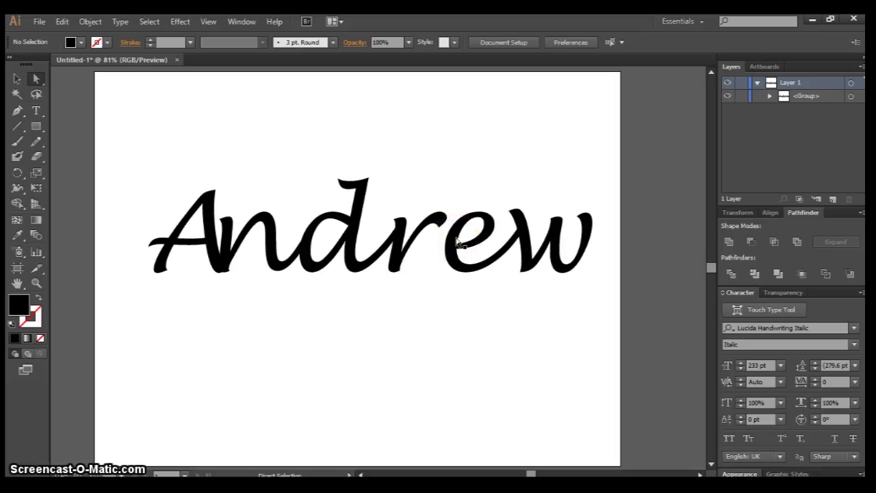
{"action": "left_click", "coordinate": [457, 241]}
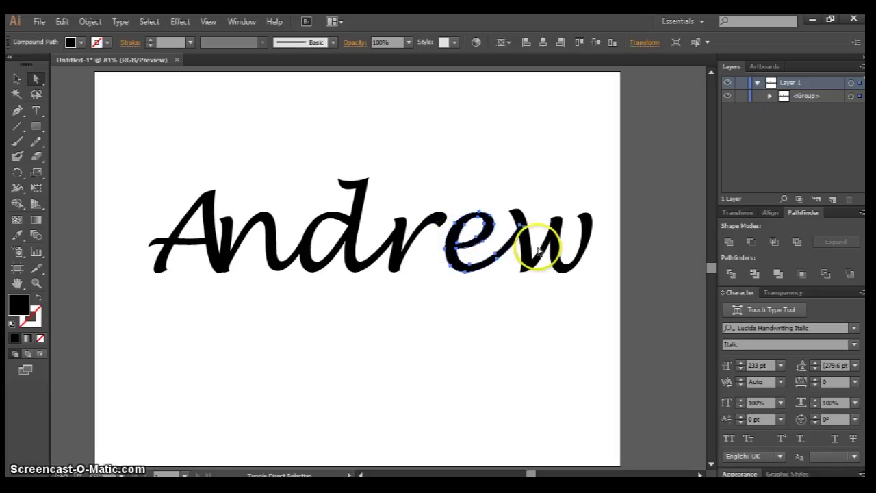
{"action": "left_click", "coordinate": [515, 263], "text": "shift"}
{"action": "left_click_drag", "start_coordinate": [513, 264], "coordinate": [442, 244]}
{"action": "left_click", "coordinate": [434, 294]}
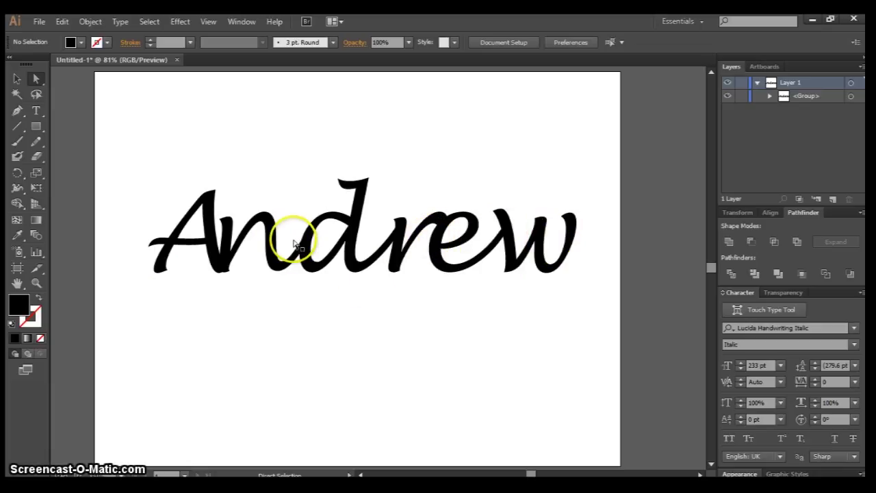
Step: Select the whole Andrew group and show the Pathfinder panel from the Window menu
{"action": "left_click", "coordinate": [267, 227]}
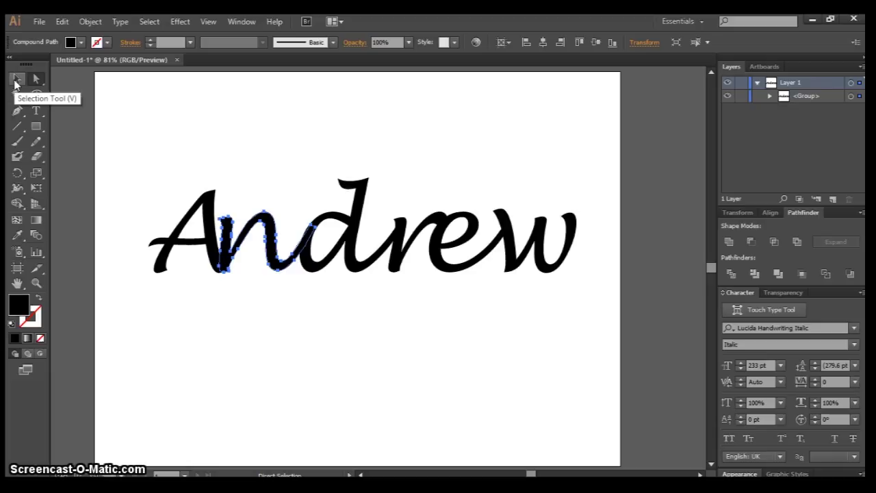
{"action": "left_click", "coordinate": [15, 81]}
{"action": "left_click", "coordinate": [205, 201]}
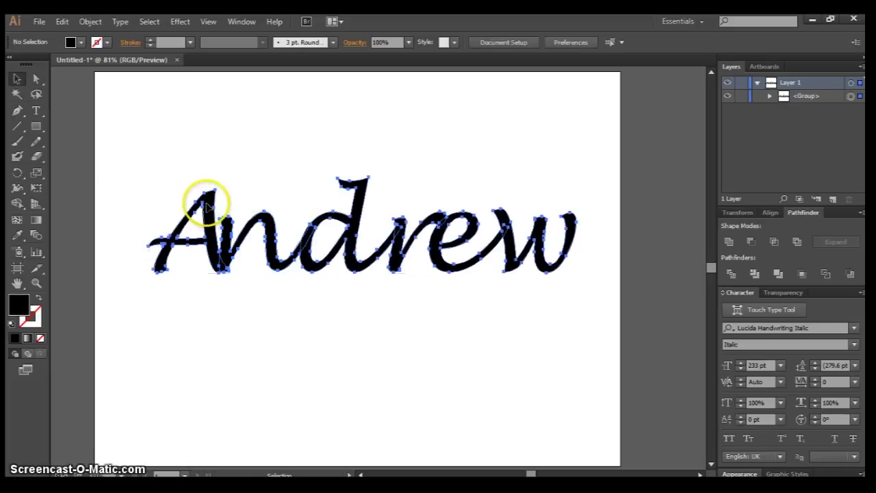
{"action": "left_click", "coordinate": [206, 202]}
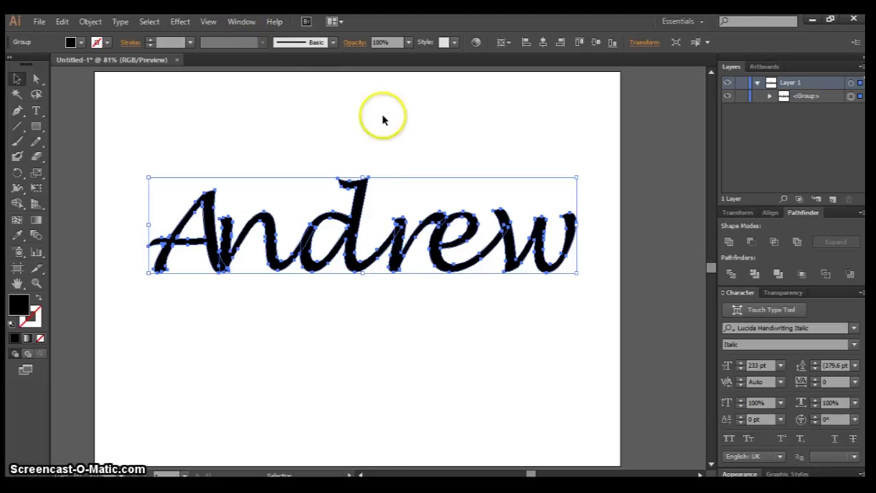
{"action": "left_click", "coordinate": [246, 25]}
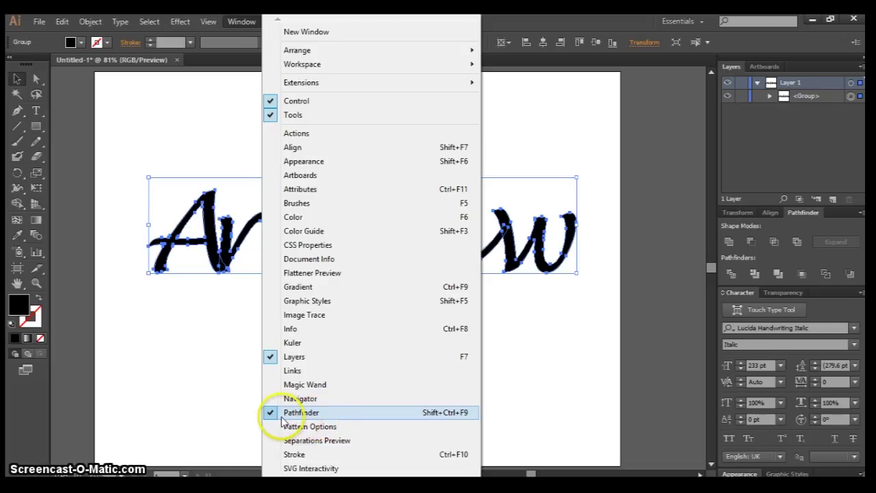
{"action": "left_click", "coordinate": [534, 379]}
{"action": "left_click", "coordinate": [752, 241]}
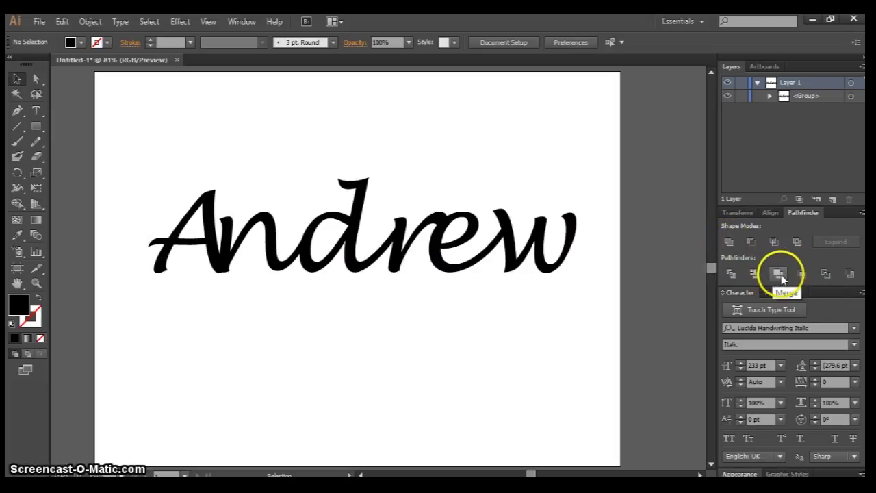
Step: Apply Pathfinder Unite to the Andrew letters, then reselect the resulting compound path
{"action": "left_click", "coordinate": [217, 240]}
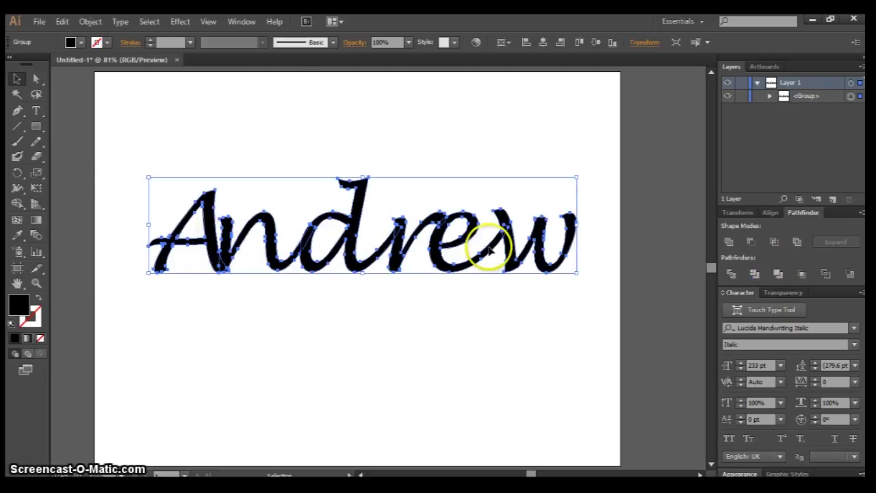
{"action": "left_click", "coordinate": [729, 244]}
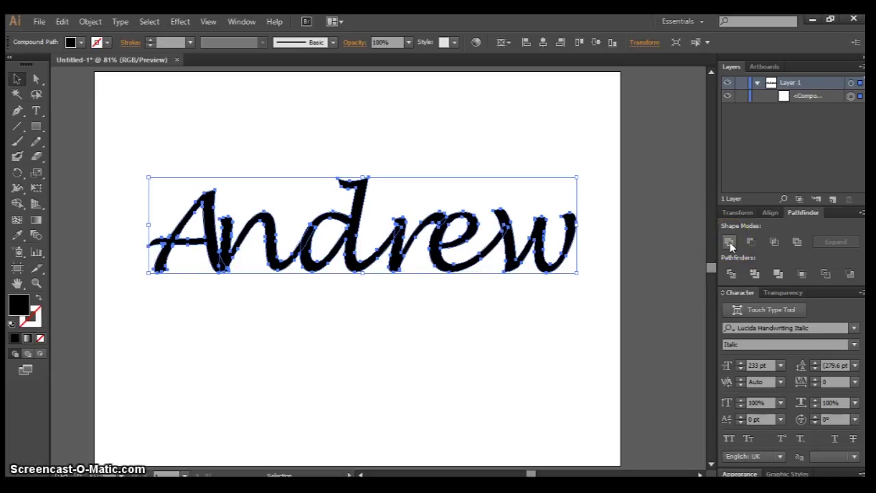
{"action": "left_click", "coordinate": [238, 289]}
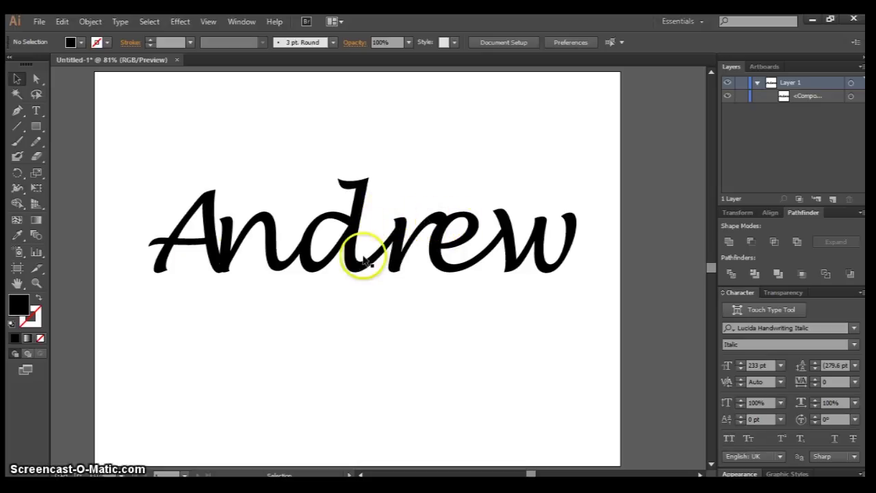
{"action": "left_click", "coordinate": [220, 266]}
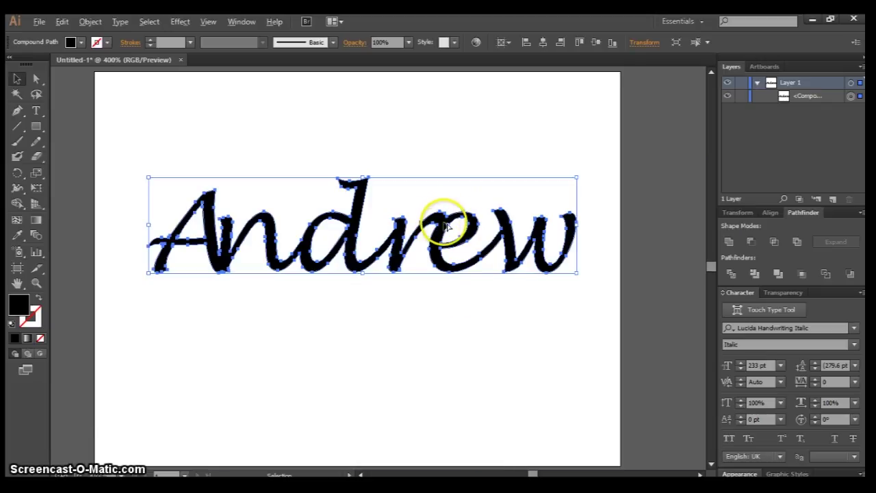
{"action": "scroll", "coordinate": [445, 225], "scroll_direction": "up", "scroll_amount": 3}
Step: Apply Pathfinder Merge to the Andrew compound path, then zoom out to the whole artboard
{"action": "key", "text": "ctrl+1"}
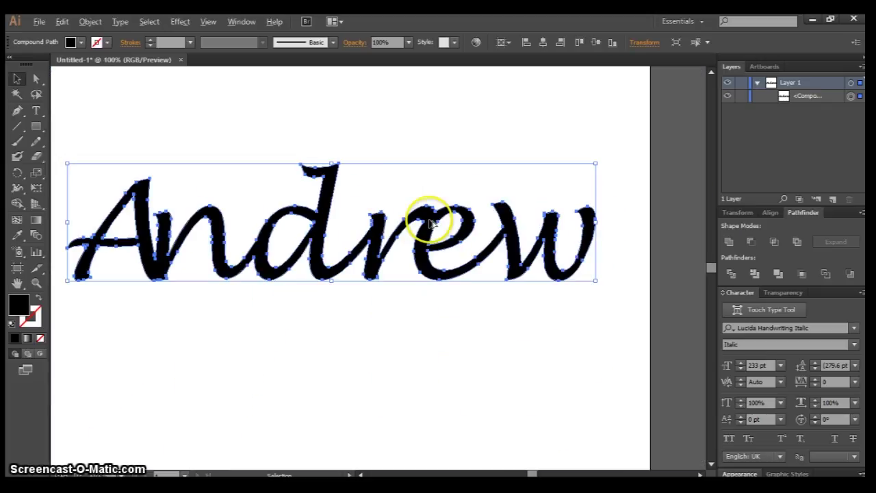
{"action": "left_click_drag", "start_coordinate": [297, 342], "coordinate": [343, 345]}
{"action": "key", "text": "v"}
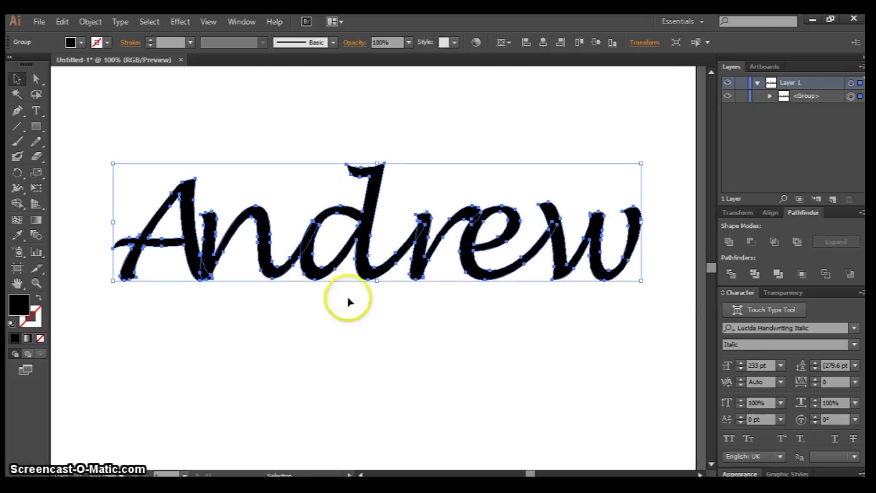
{"action": "left_click", "coordinate": [777, 274]}
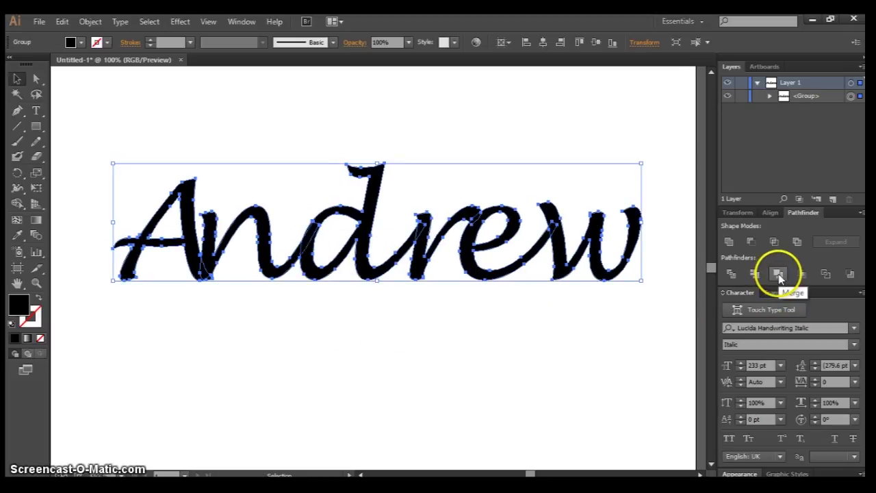
{"action": "left_click", "coordinate": [778, 274]}
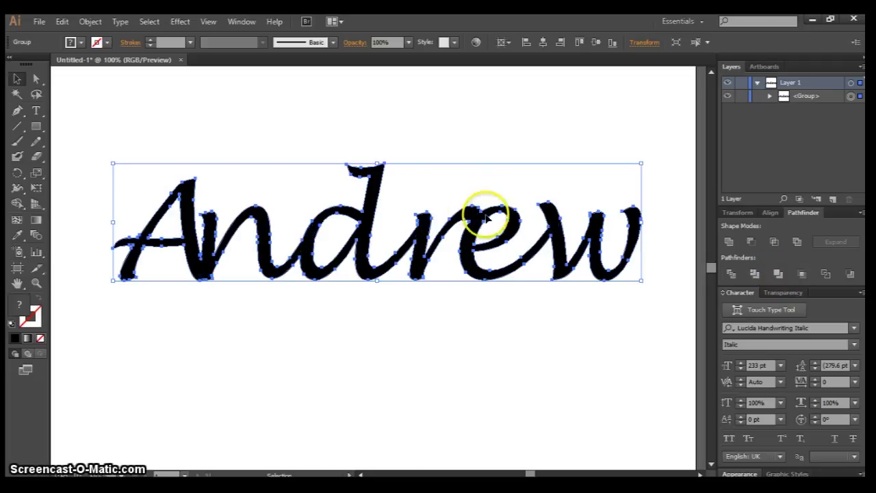
{"action": "left_click", "coordinate": [369, 305]}
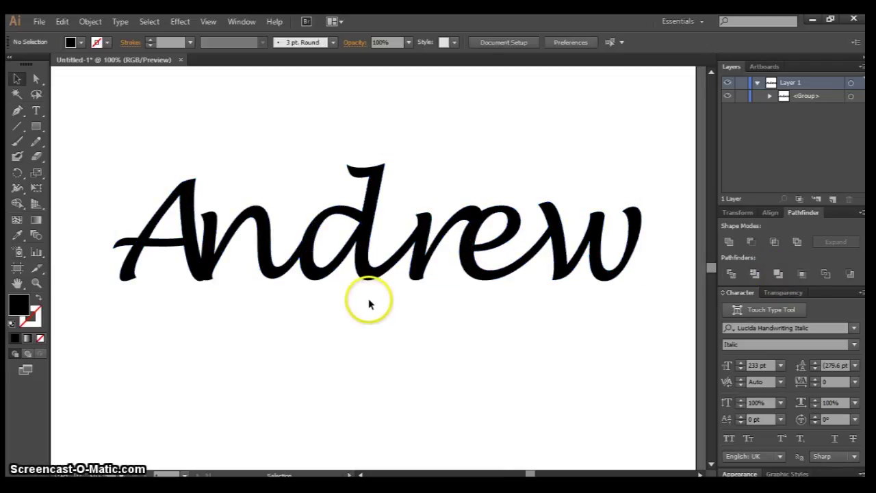
{"action": "key", "text": "ctrl+minus"}
{"action": "key", "text": "ctrl+plus"}
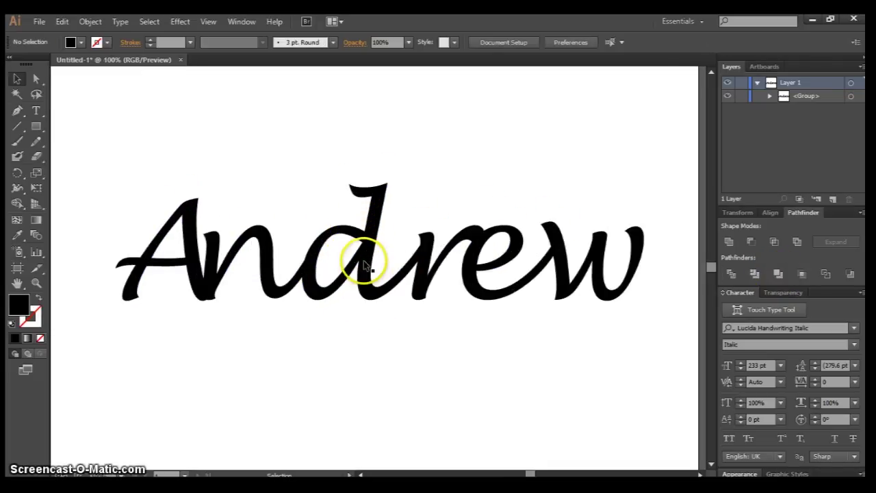
{"action": "key", "text": "ctrl+minus"}
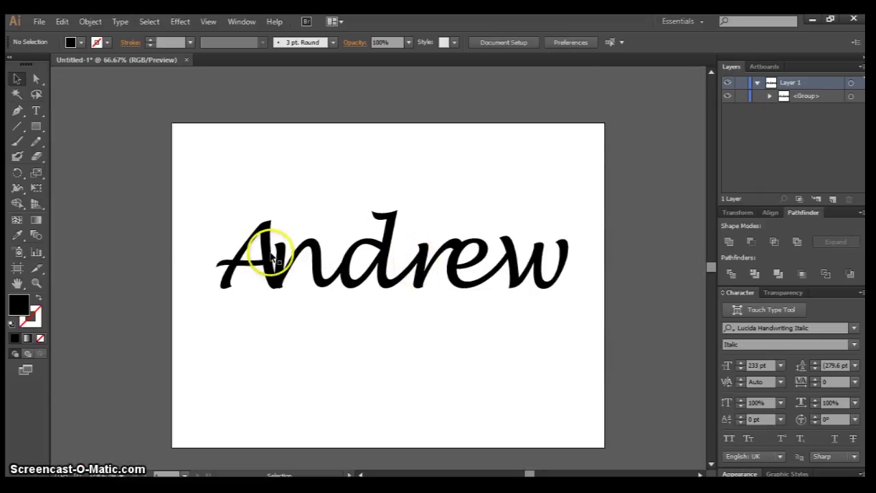
Step: Resize the merged Andrew by its corner handle so it fits centred on the artboard
{"action": "left_click", "coordinate": [272, 258]}
{"action": "left_click_drag", "start_coordinate": [214, 209], "coordinate": [130, 135]}
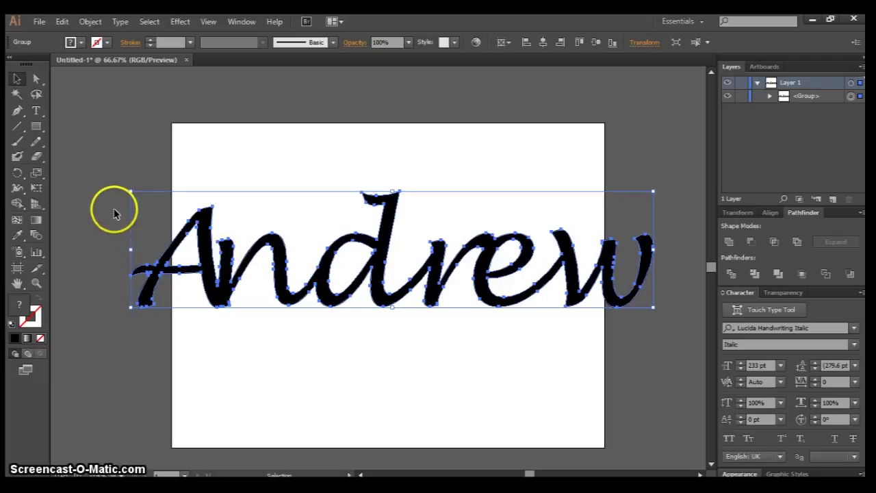
{"action": "left_click_drag", "start_coordinate": [128, 192], "coordinate": [157, 212]}
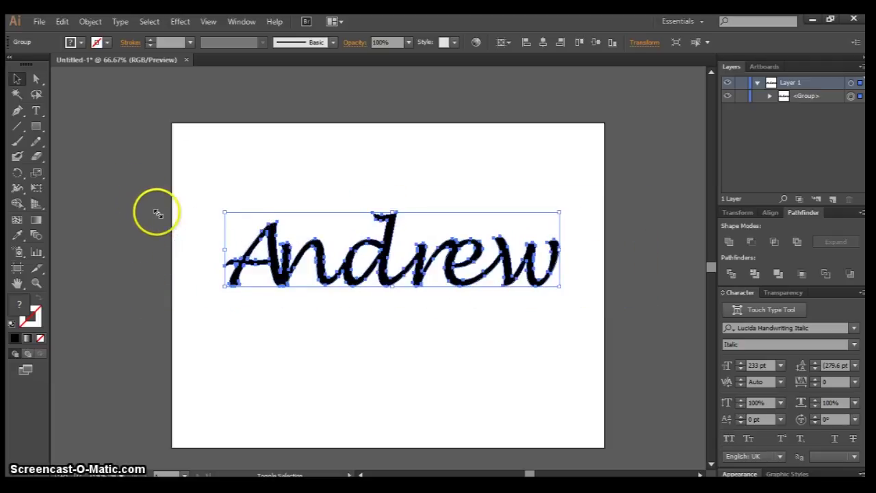
{"action": "left_click", "coordinate": [397, 310]}
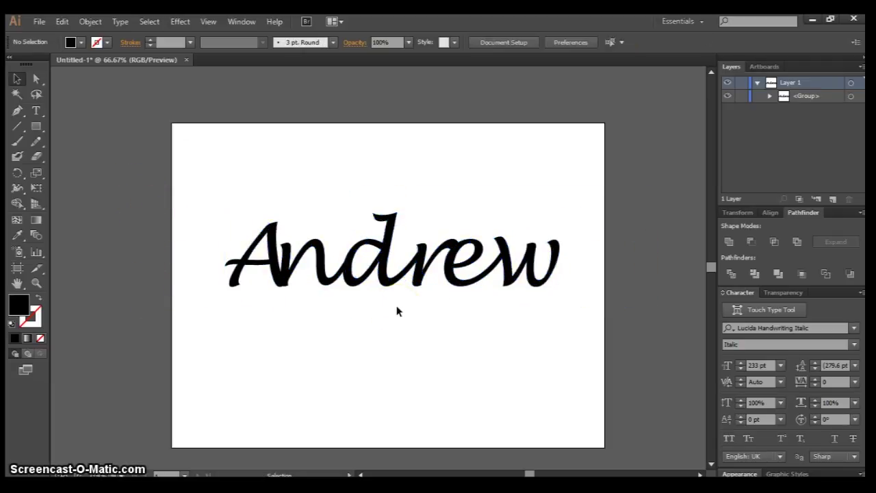